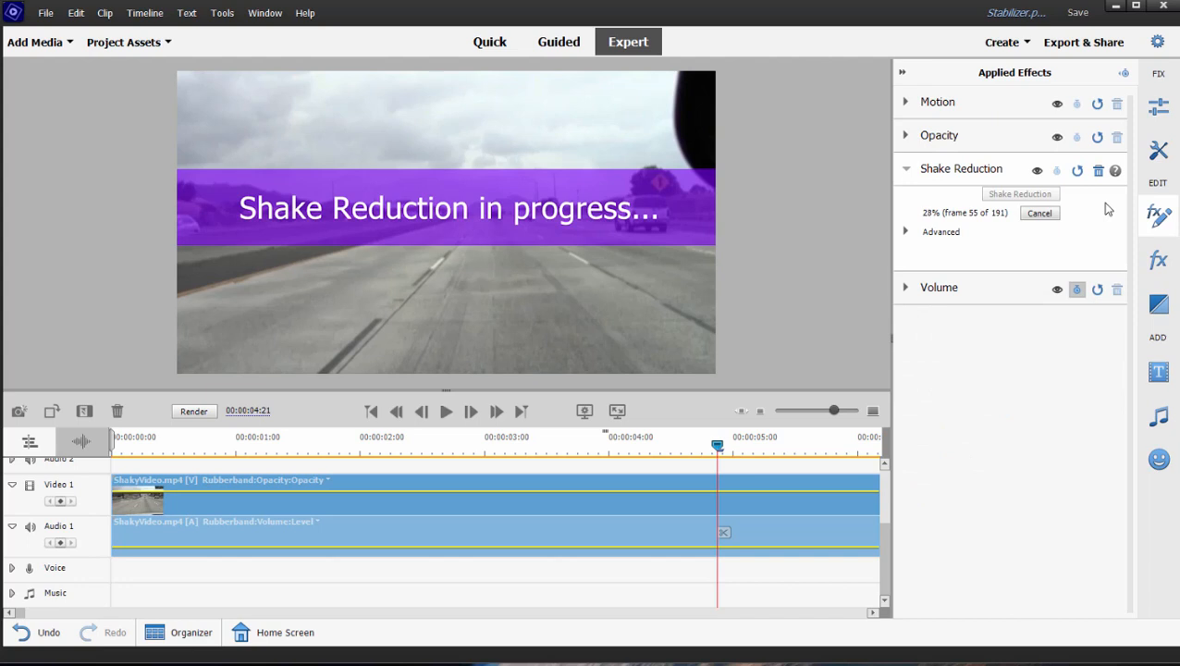
Step: Play the stabilized clip from the start and pause it around 00:00:03:21
key("Home")
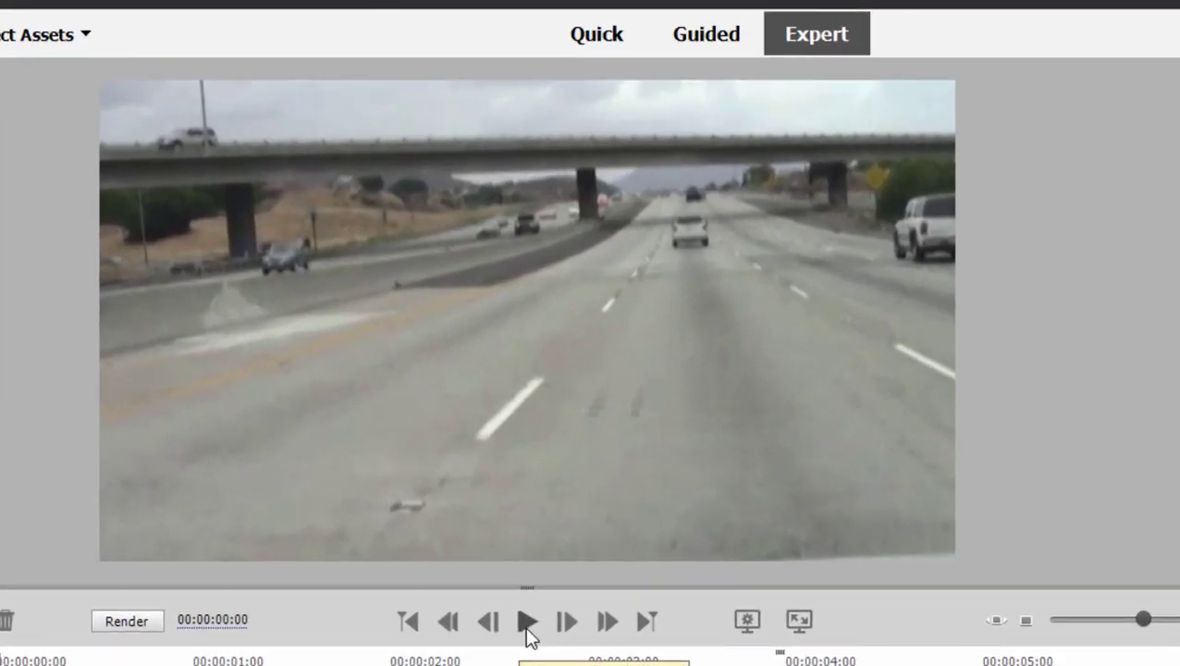
left_click(529, 622)
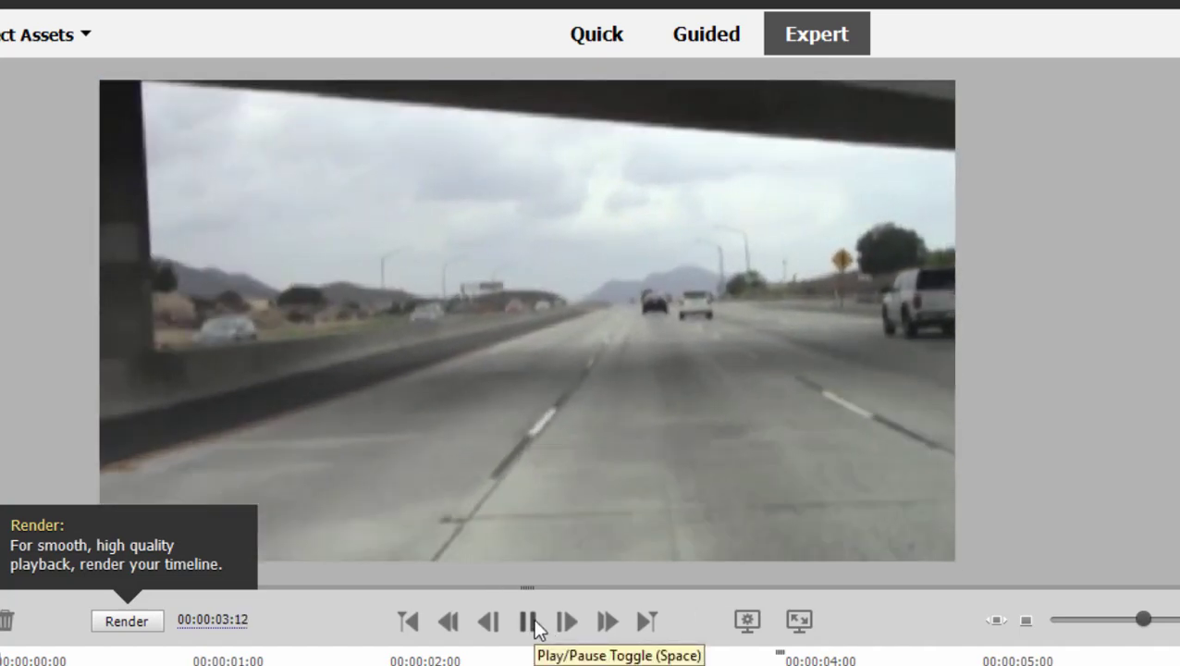
left_click(529, 621)
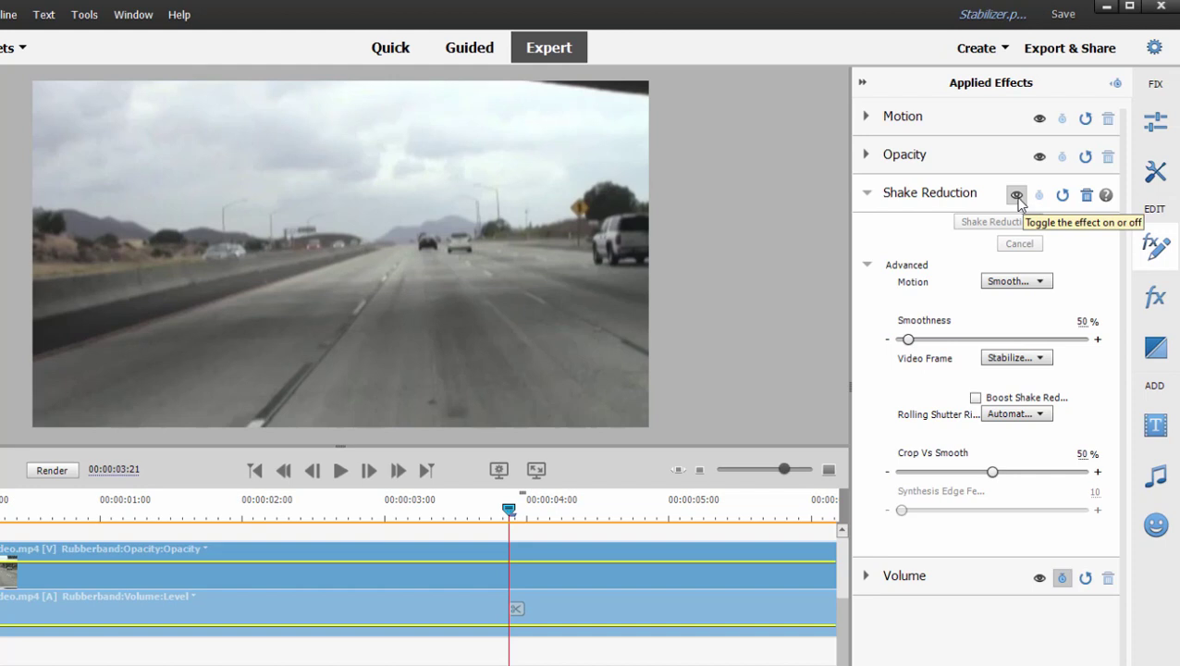
Step: Toggle Shake Reduction off and back on to compare the stabilized and original frames
left_click(1018, 196)
left_click(1018, 196)
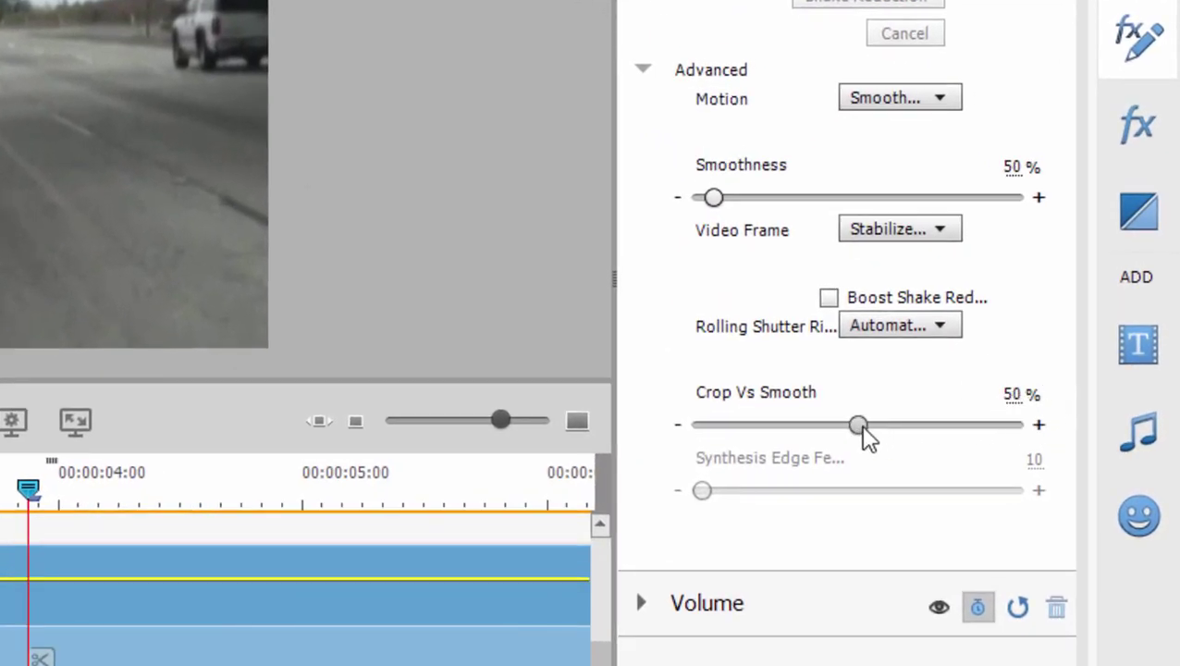
Step: Lower Crop Vs Smooth to 10% and toggle Shake Reduction to compare the framing
left_click_drag(858, 426, 777, 439)
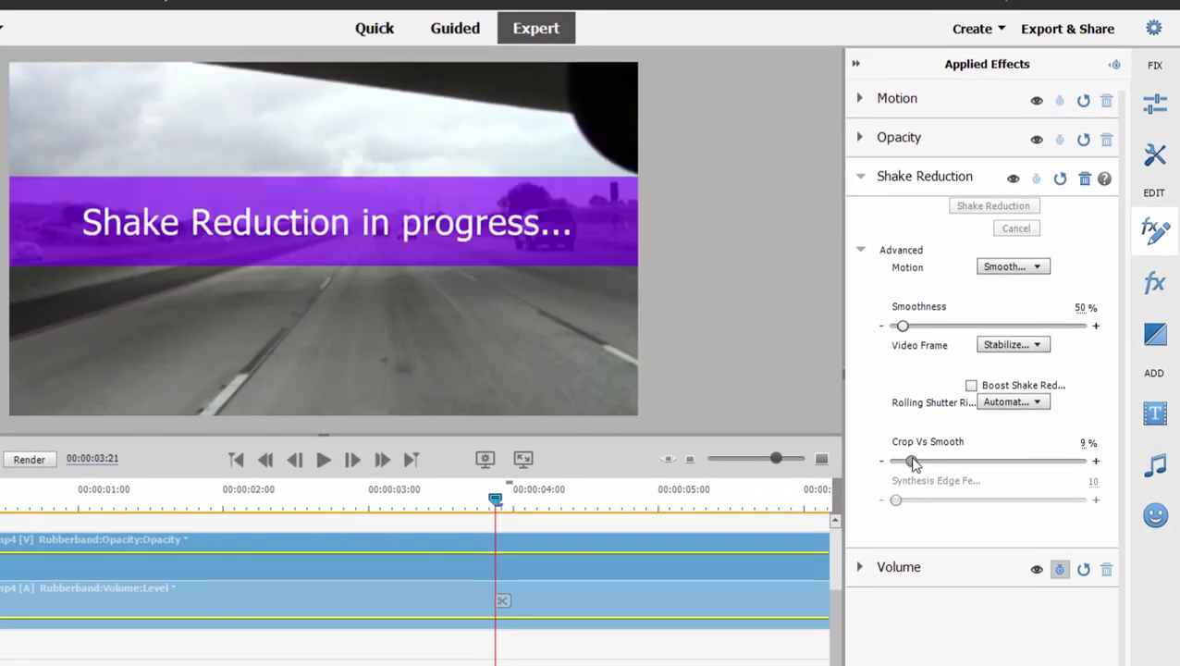
left_click_drag(910, 461, 914, 462)
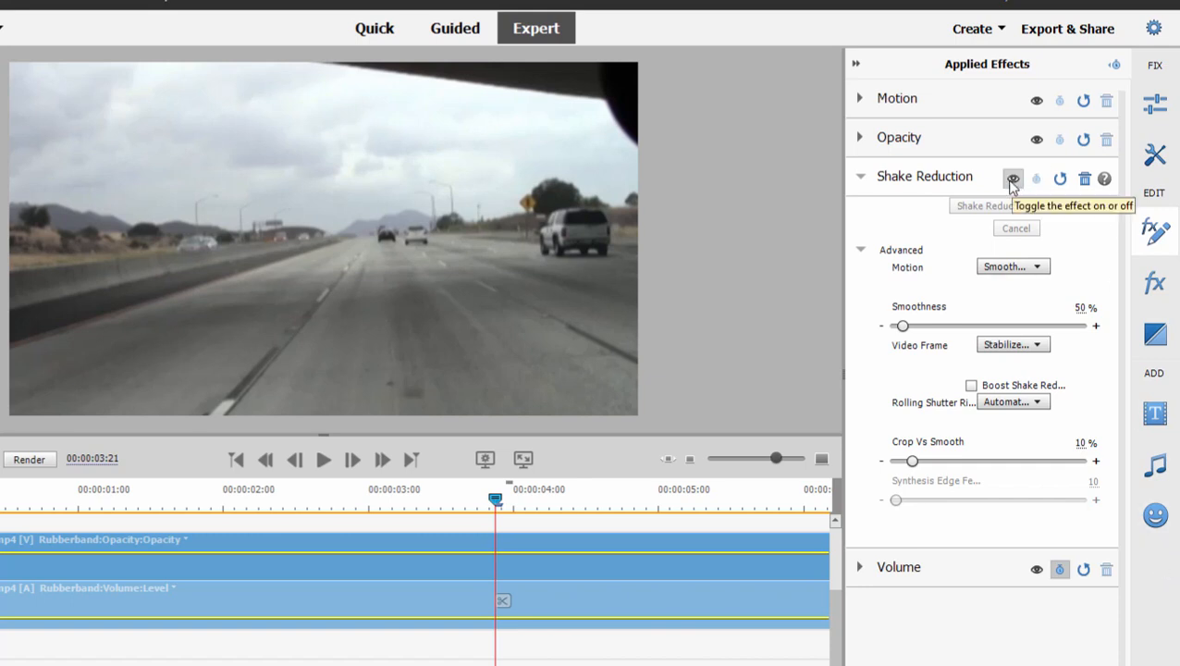
left_click(1013, 178)
Step: Deselect the clip, play the 10% version from the start and pause near 00:00:05:17
left_click(637, 526)
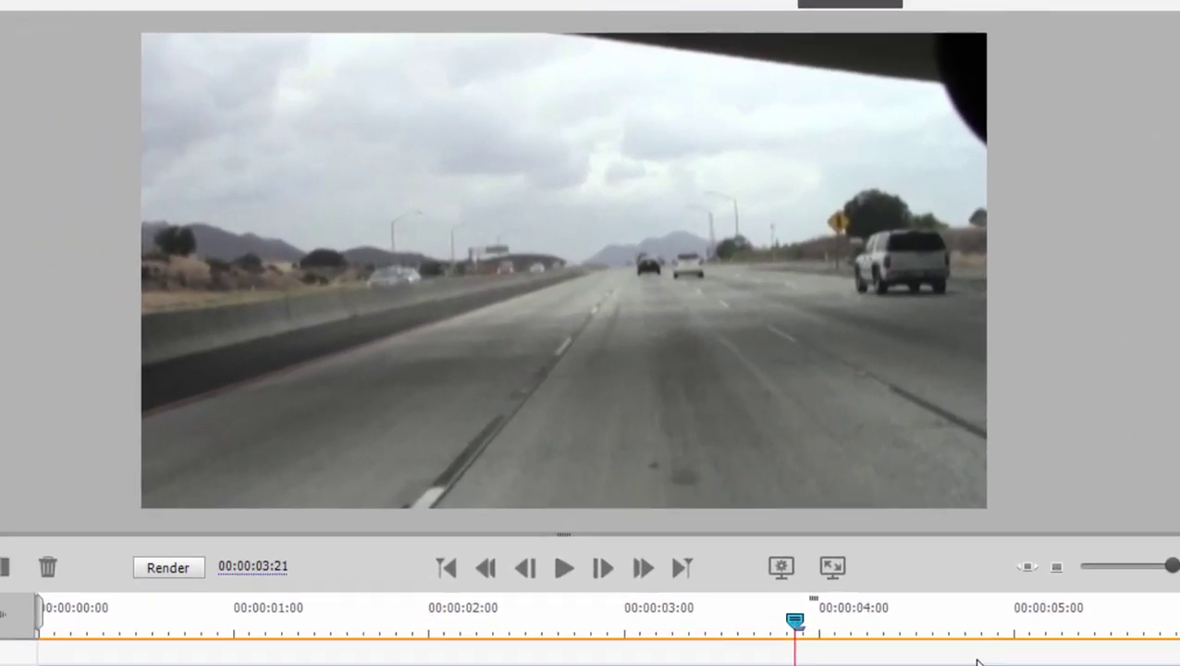
key("Home")
left_click(563, 567)
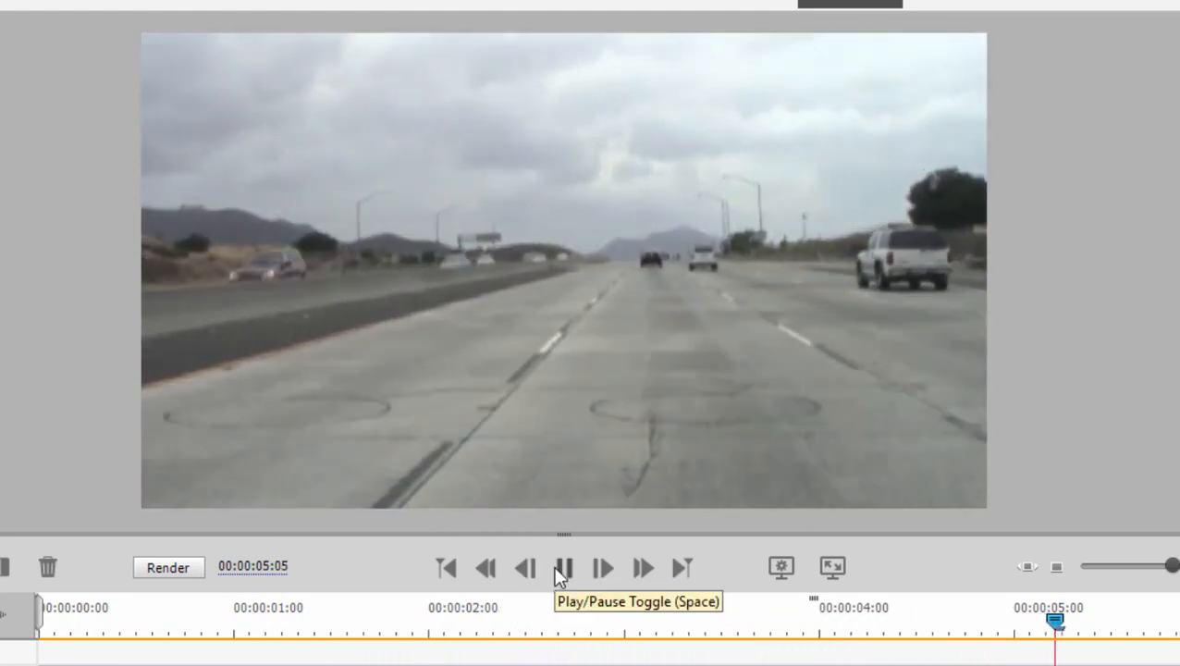
left_click(559, 566)
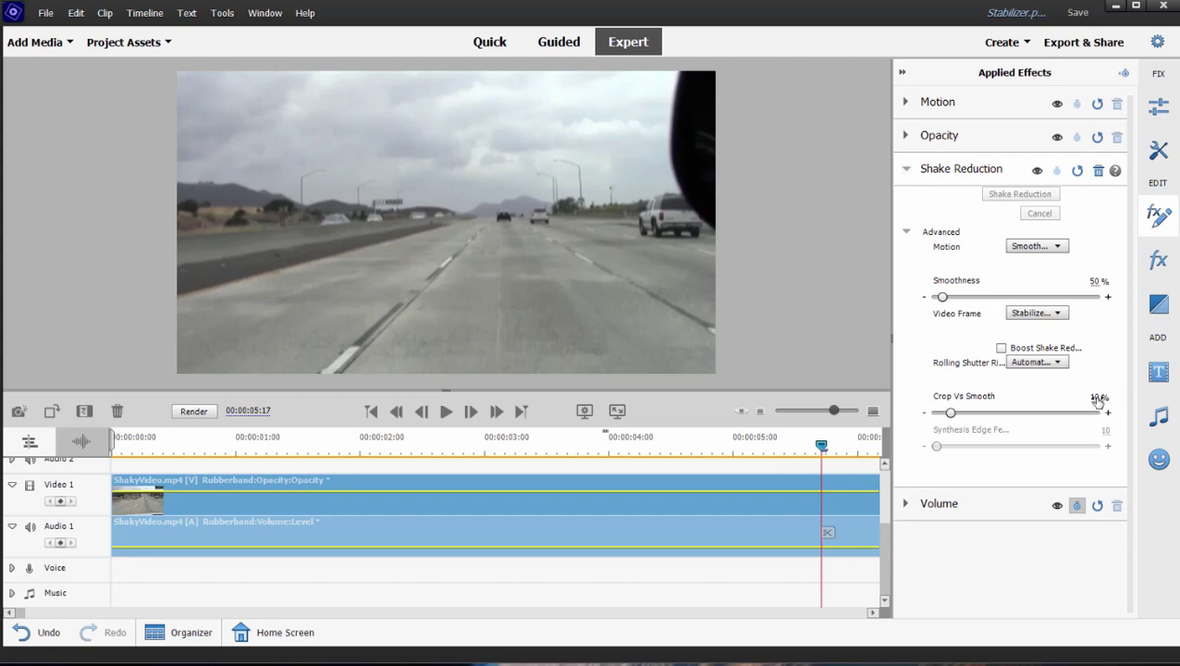
Step: Lower Crop Vs Smooth to about 5% and toggle Shake Reduction to compare the framing
left_click_drag(1099, 400, 1073, 400)
left_click_drag(942, 412, 945, 412)
left_click(1036, 170)
left_click(1036, 170)
left_click(1036, 170)
Step: Deselect the clip, preview the 5% version from the start and pause partway through
left_click(743, 474)
key("Home")
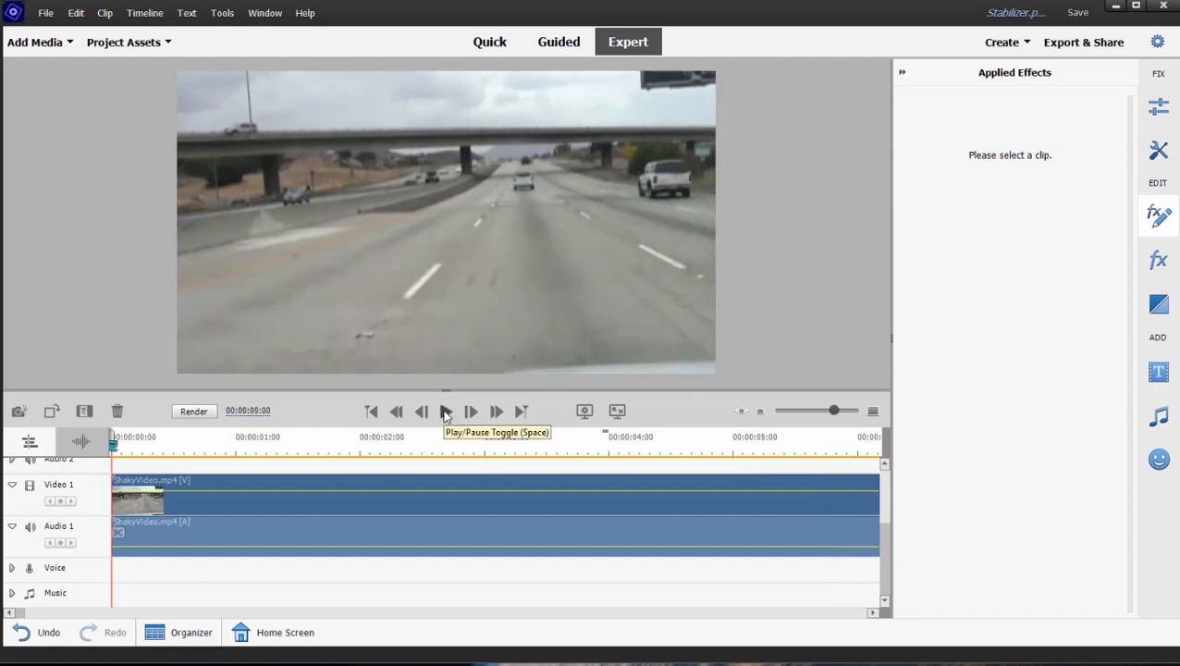
left_click(446, 411)
left_click(445, 411)
Step: Raise Crop Vs Smooth back to 10% and play the clip from near the start
left_click_drag(944, 414, 952, 416)
left_click(157, 448)
left_click(445, 411)
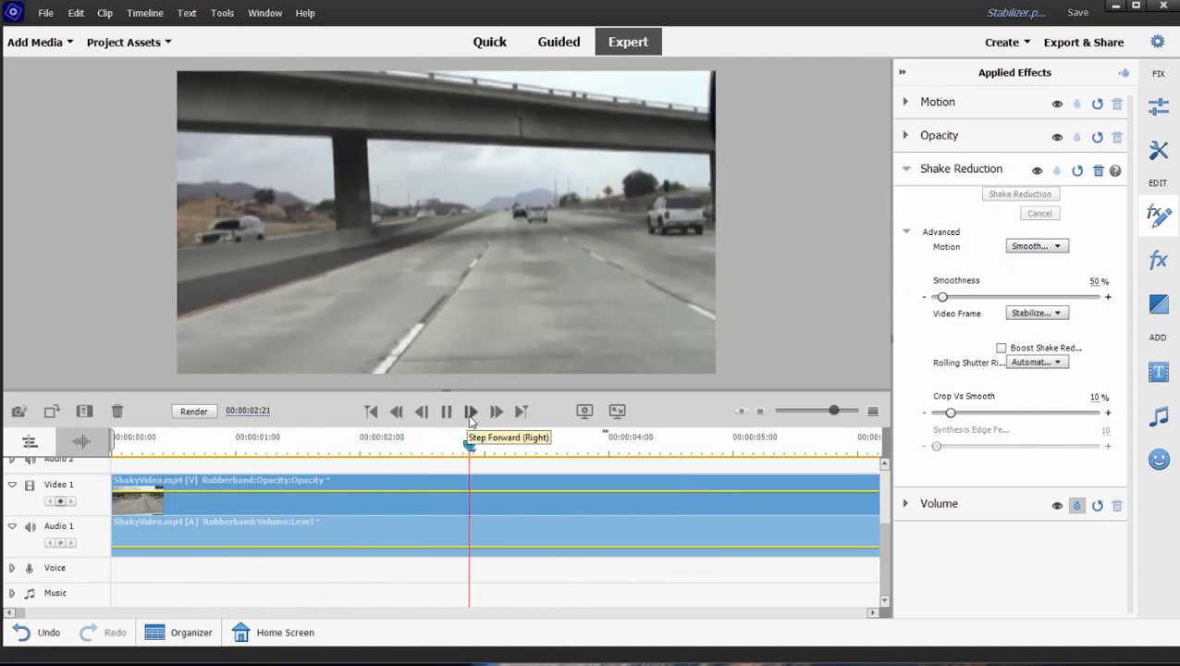